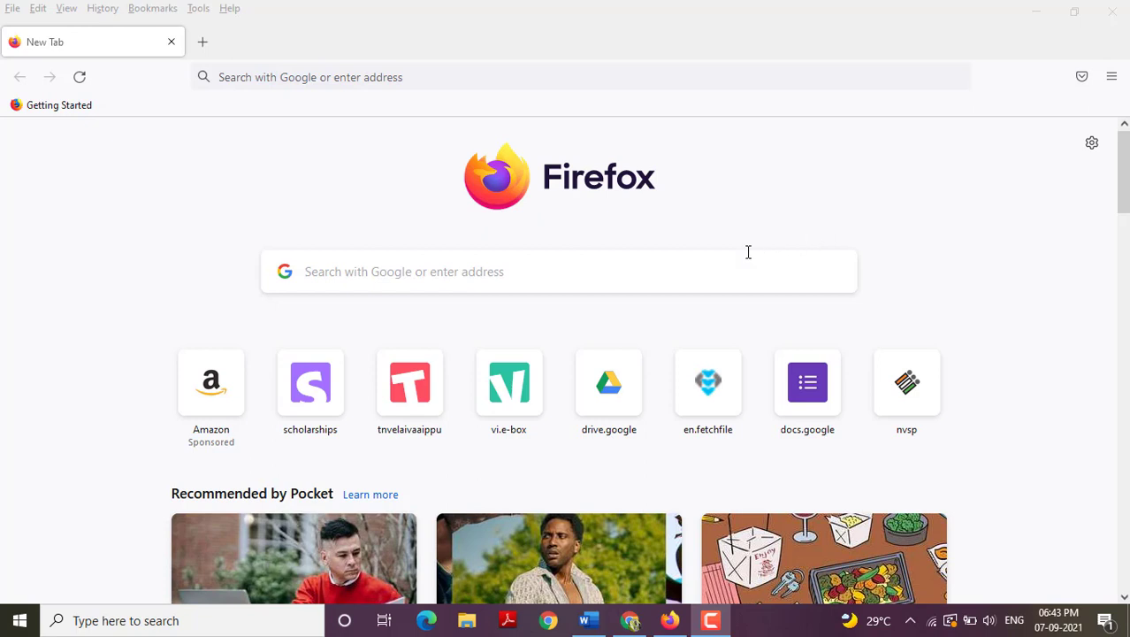
- Put the cursor in the search box on Firefox's New Tab page
click(721, 266)
- Search for 'nsp' and open the 'National Scholarship Portal: Home' result
text(nsp)
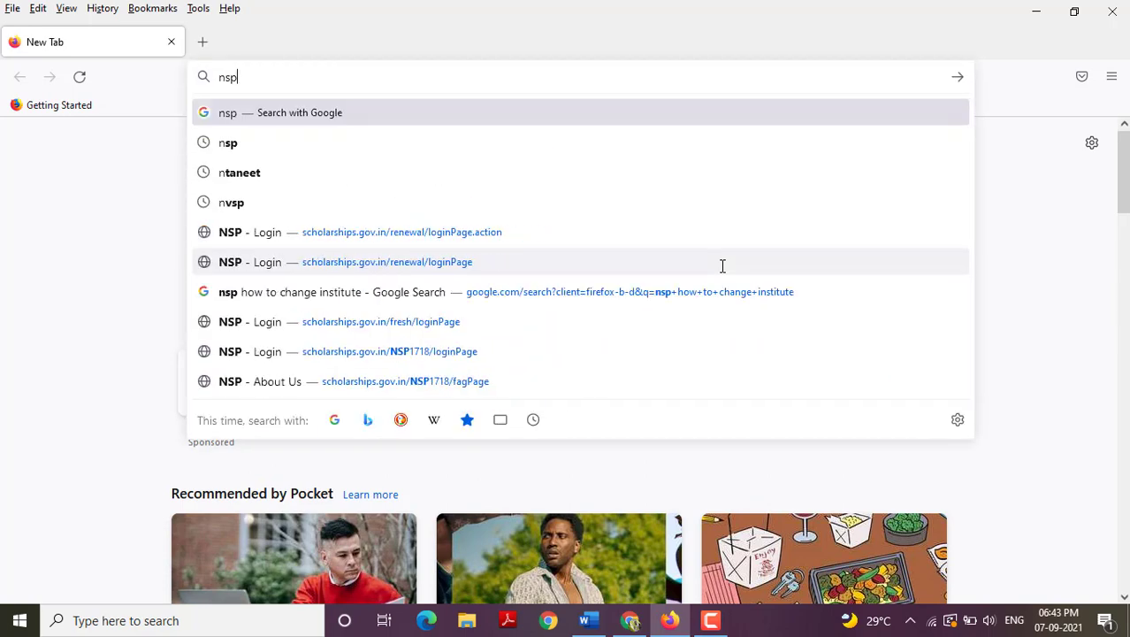
key(Return)
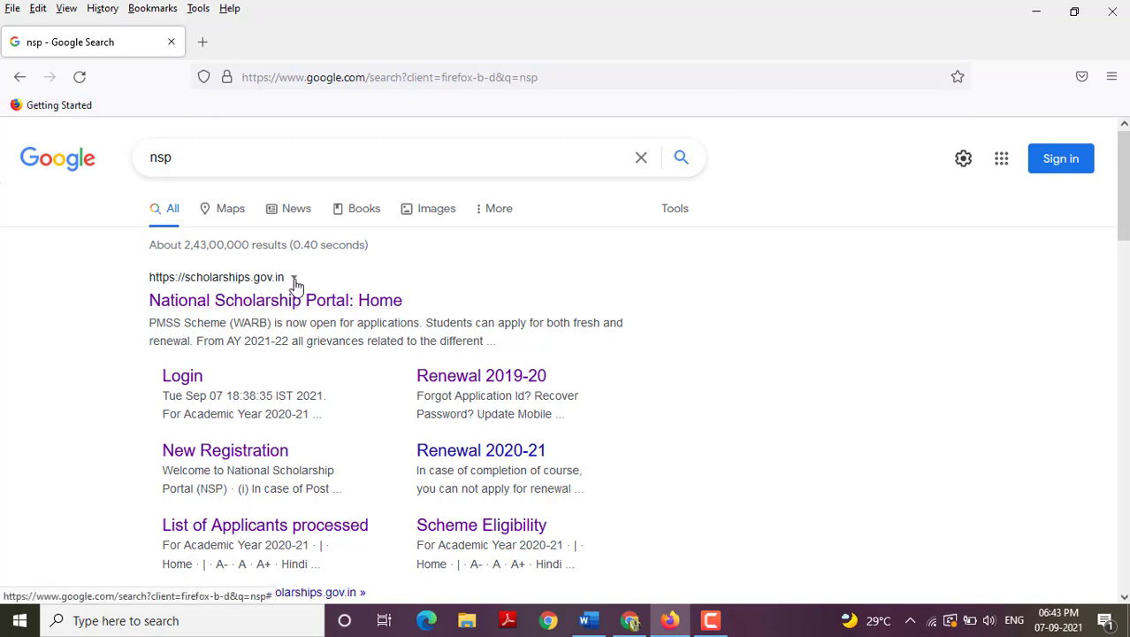
click(265, 305)
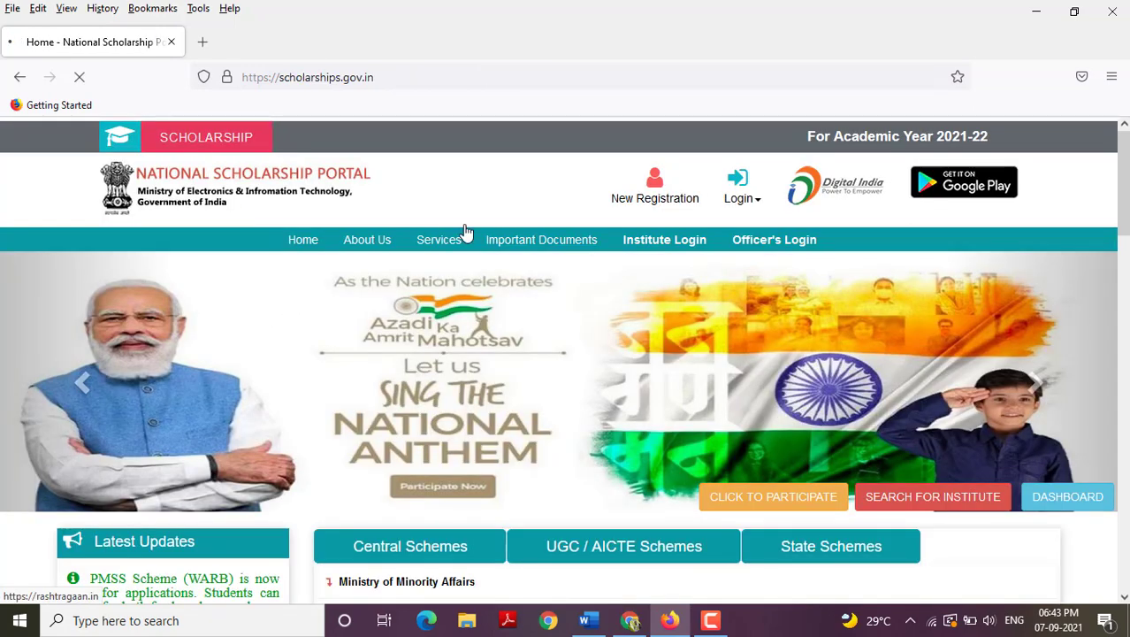
- Choose Renewal 2021-22 from the Login menu to reach the renewal login page
click(743, 200)
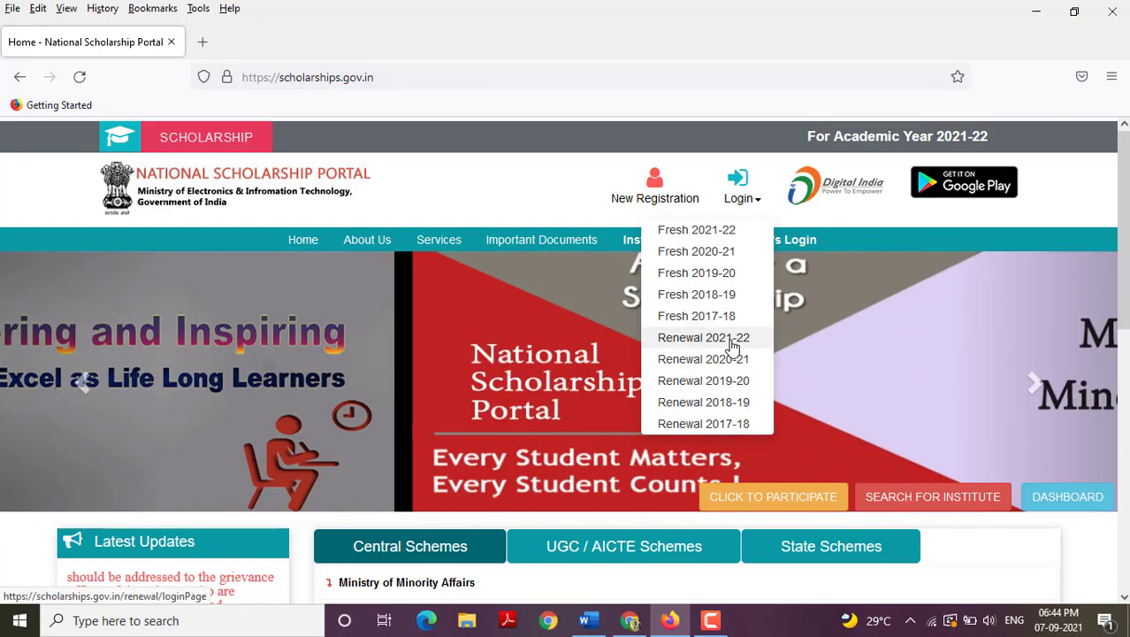
click(732, 344)
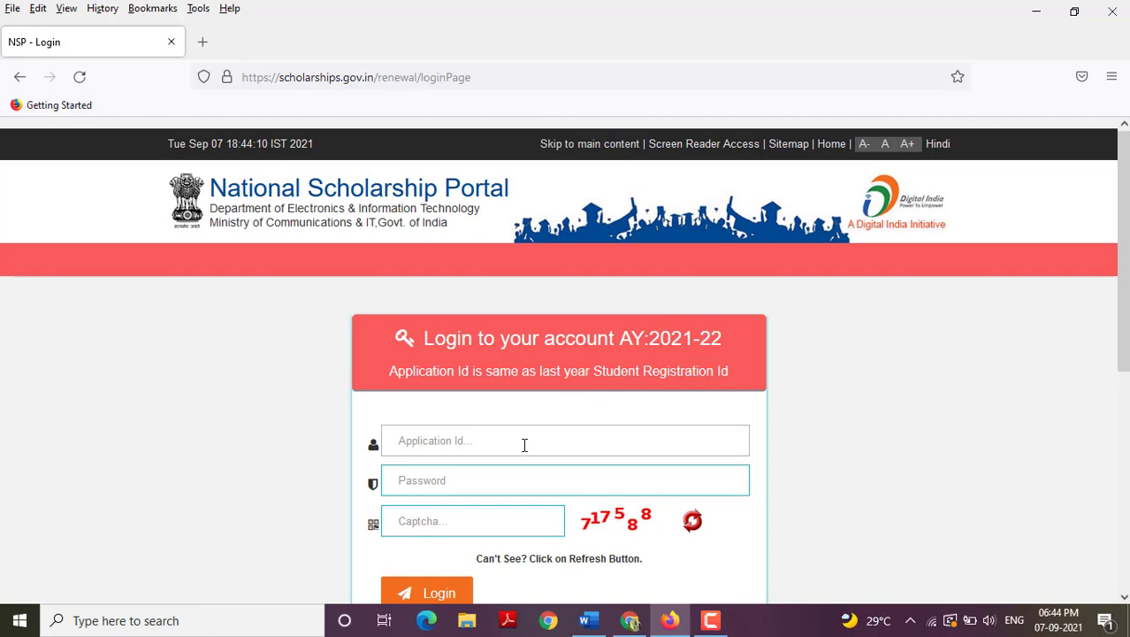
click(524, 445)
scroll(526, 477, down, 3)
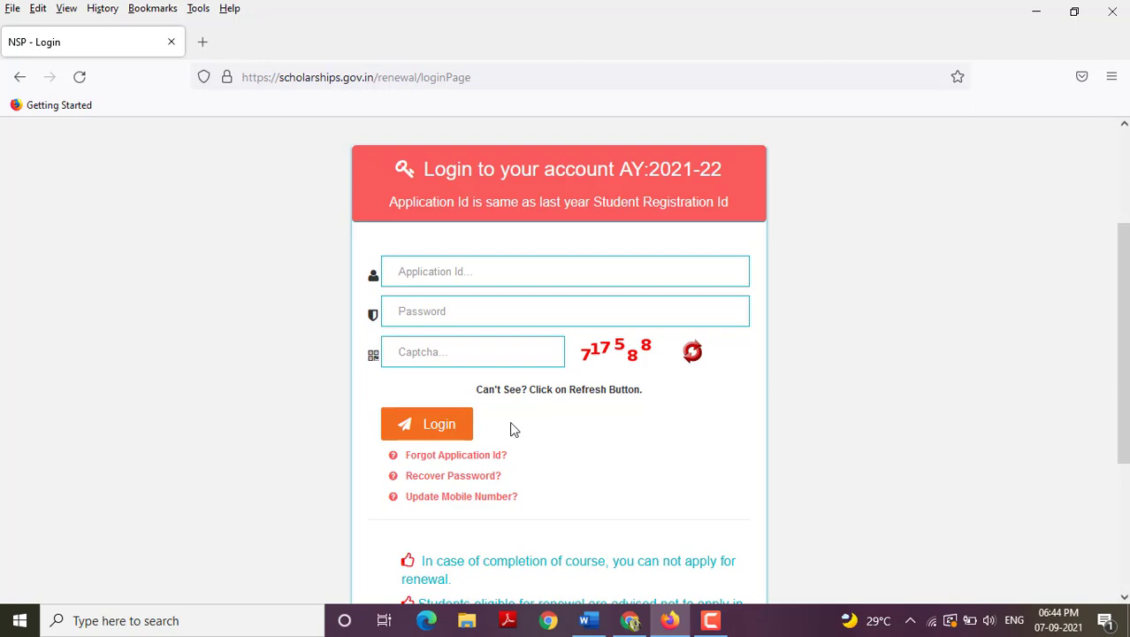
- Bring the Word document 'Documents needed for the renewal of NMMS application' to the front
click(585, 620)
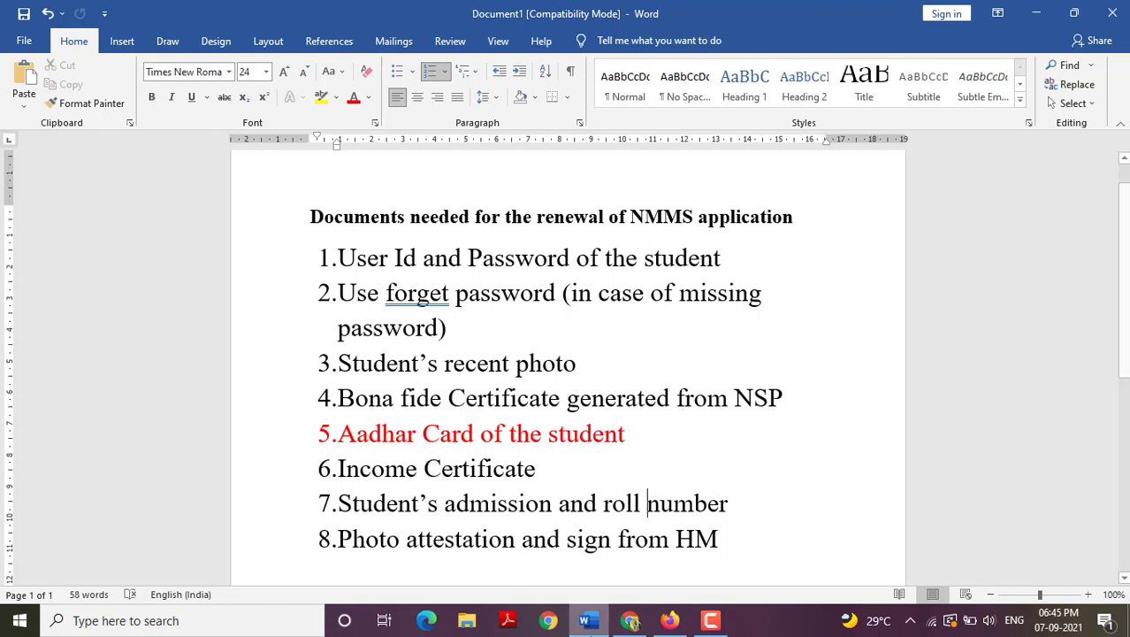
- Log in to the renewal account with the saved Application Id and Password plus the captcha code
click(660, 622)
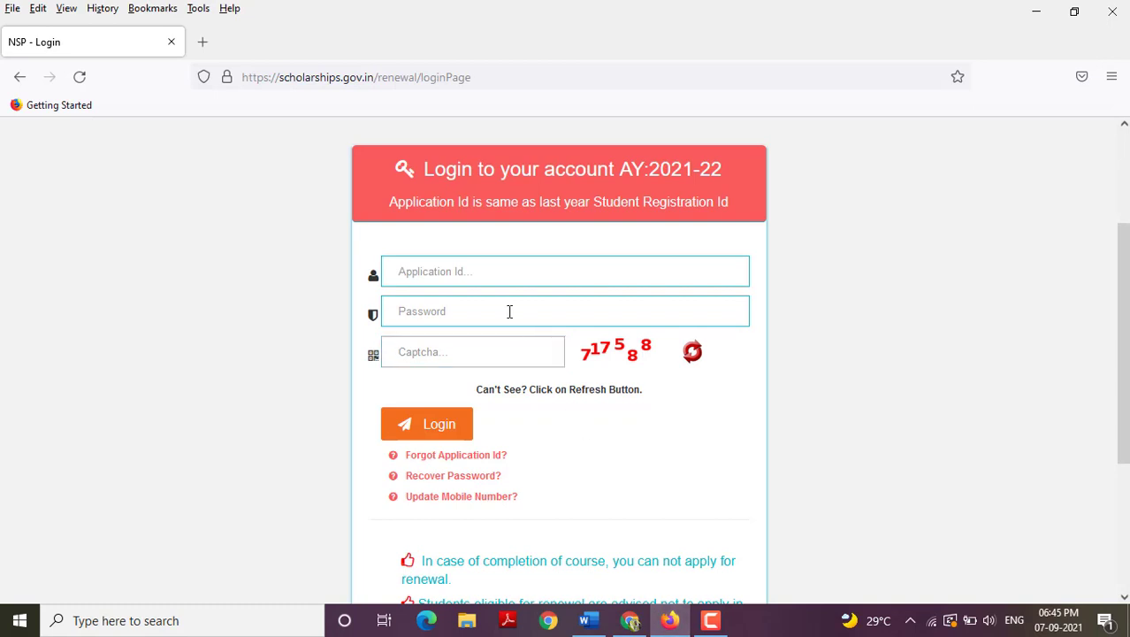
click(484, 272)
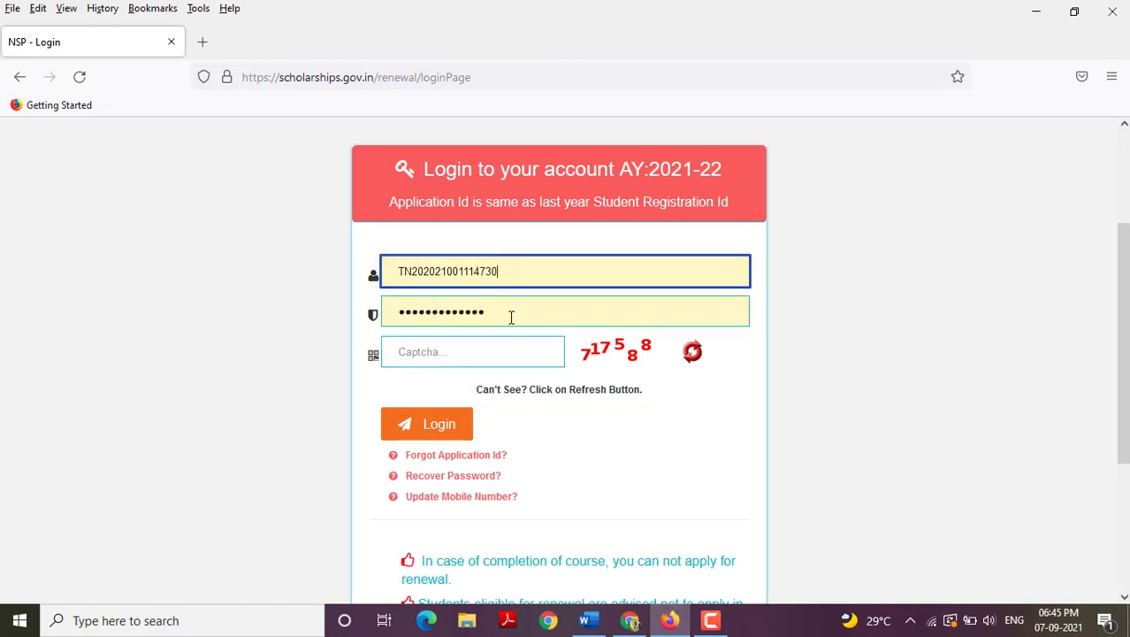
click(472, 360)
text(717588)
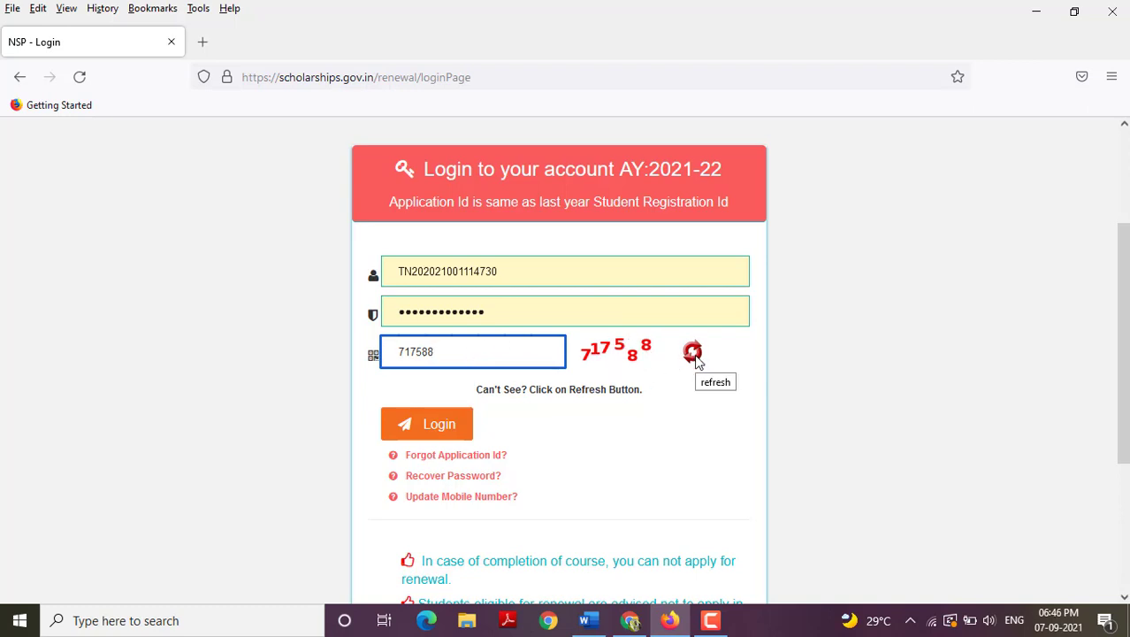
click(457, 432)
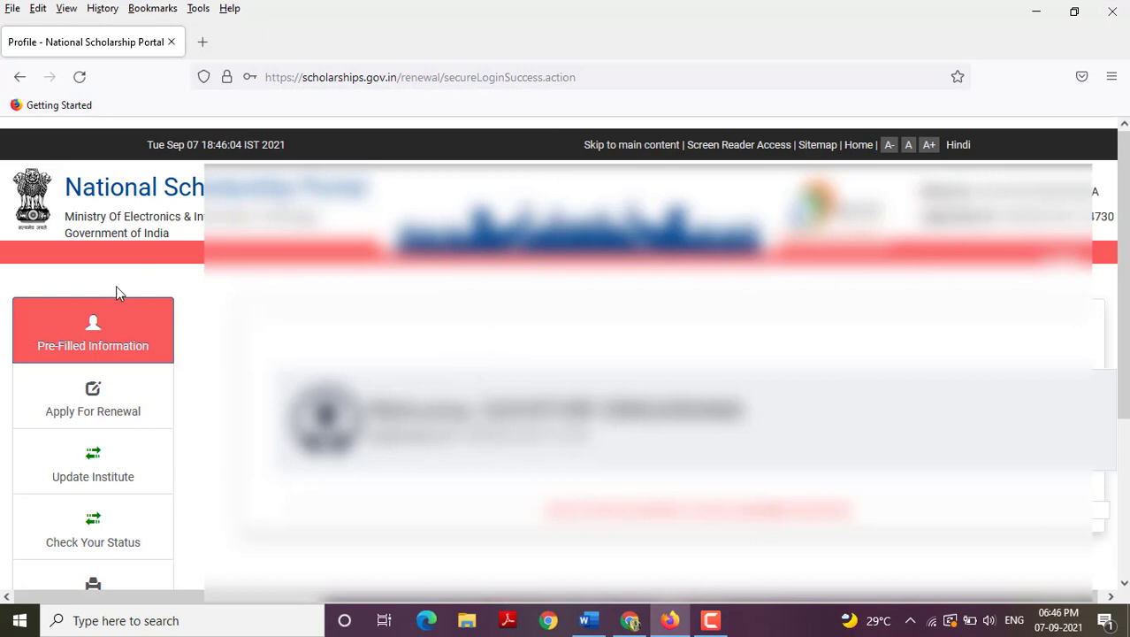
scroll(76, 355, down, 2)
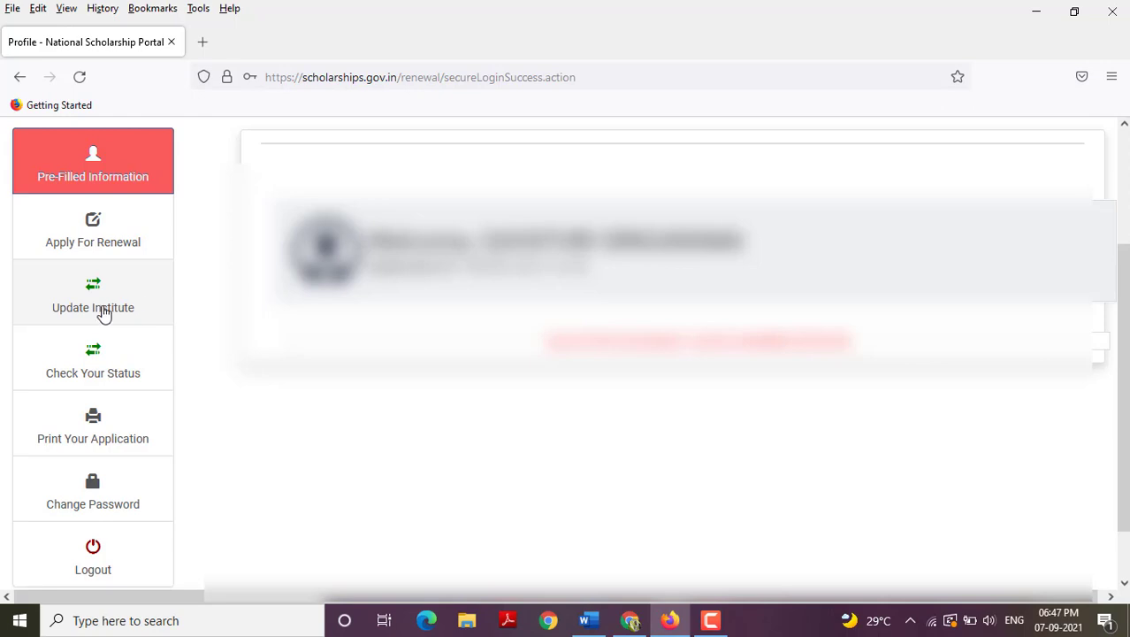
- Open Update Institute and scroll down to check the student's current school is selected
click(103, 314)
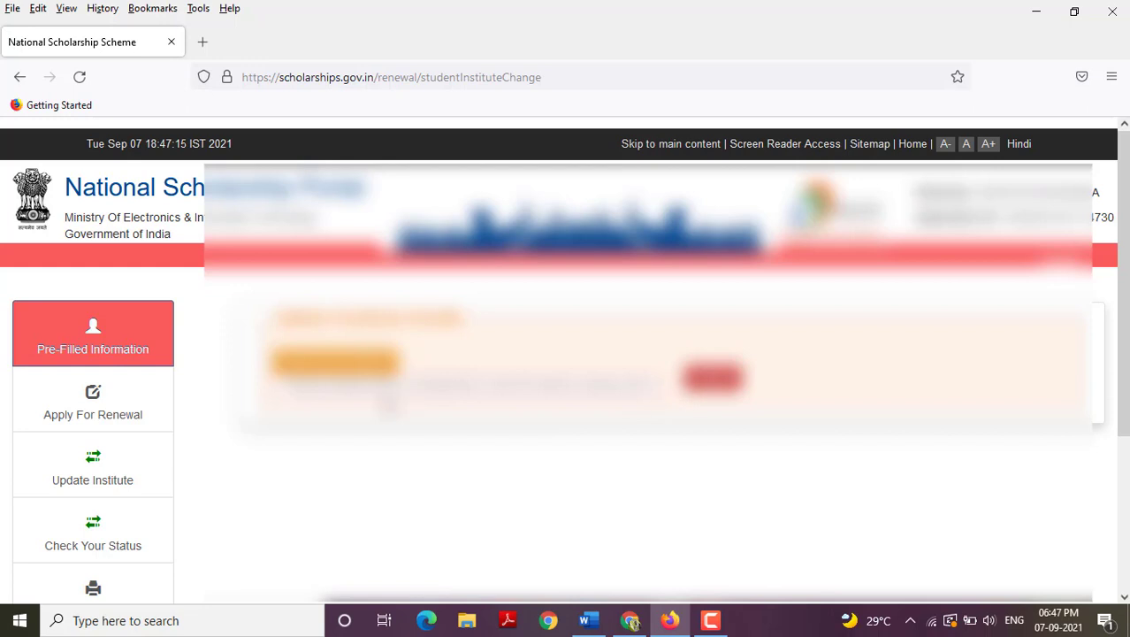
scroll(388, 409, down, 1)
scroll(388, 410, down, 1)
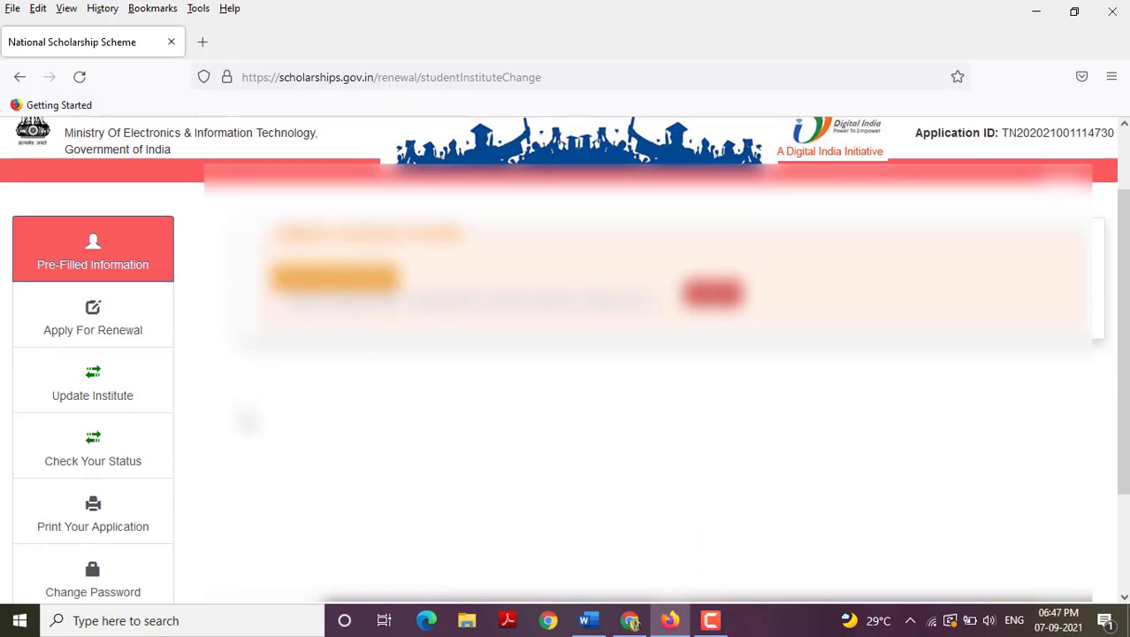
scroll(239, 416, down, 3)
click(103, 195)
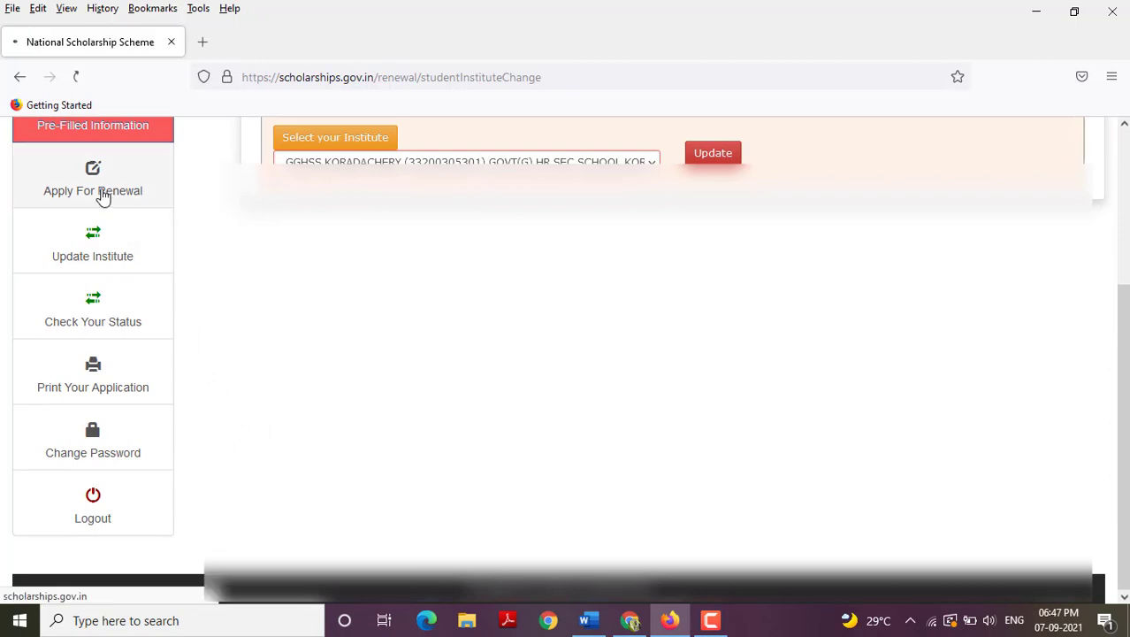
- Scroll the renewal form down to Upload Documents, where the bonafide certificate shows Not Uploaded
scroll(235, 279, down, 4)
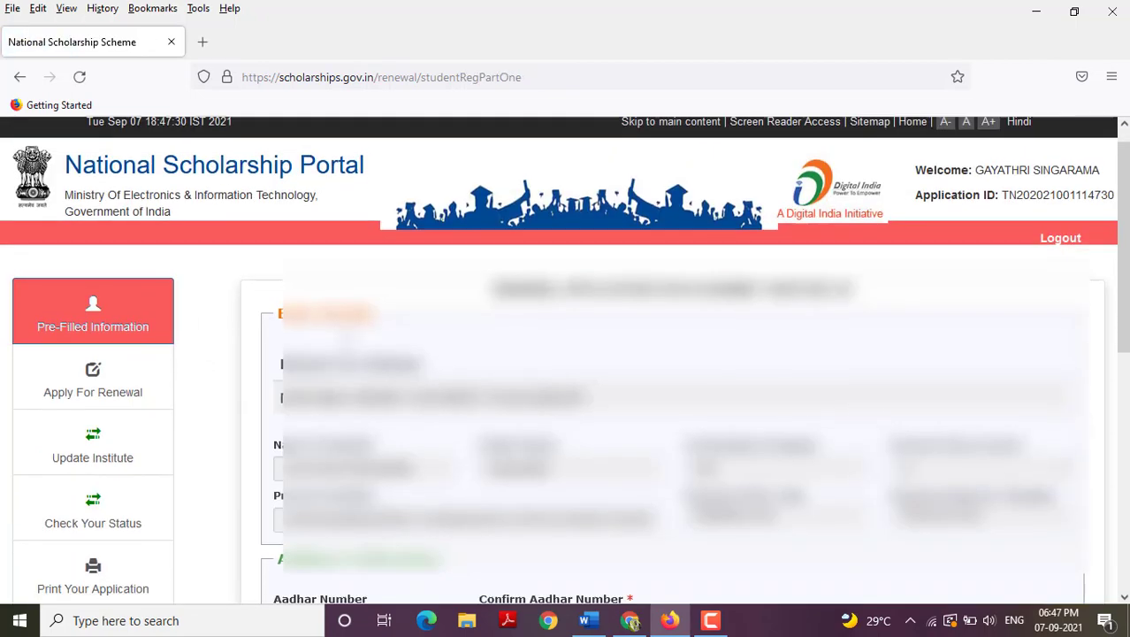
scroll(464, 266, down, 3)
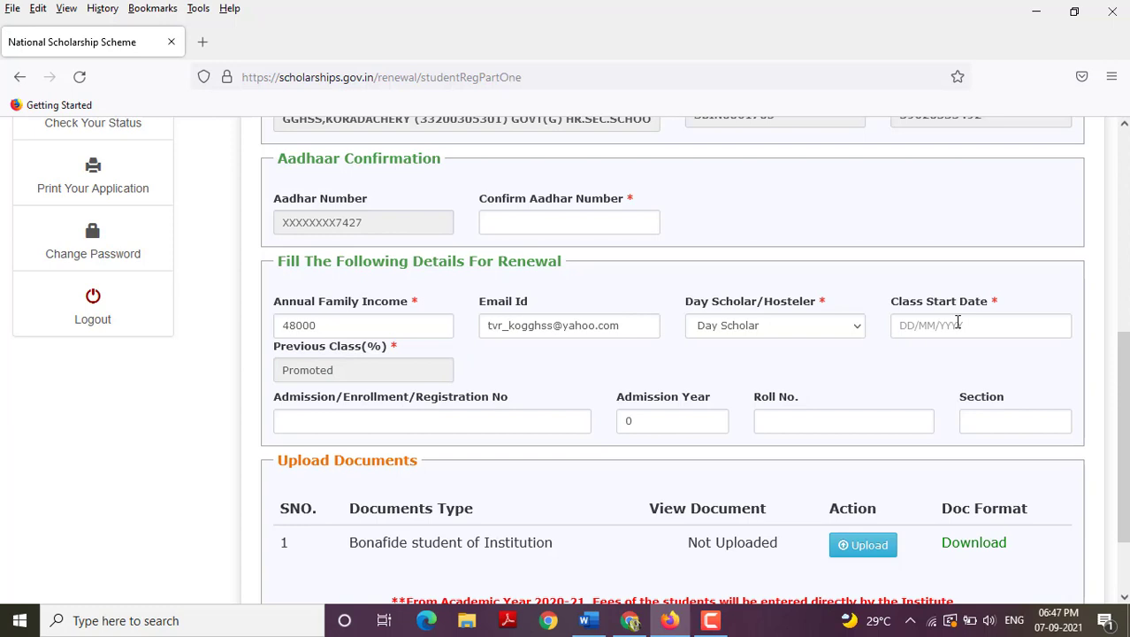
scroll(551, 316, down, 2)
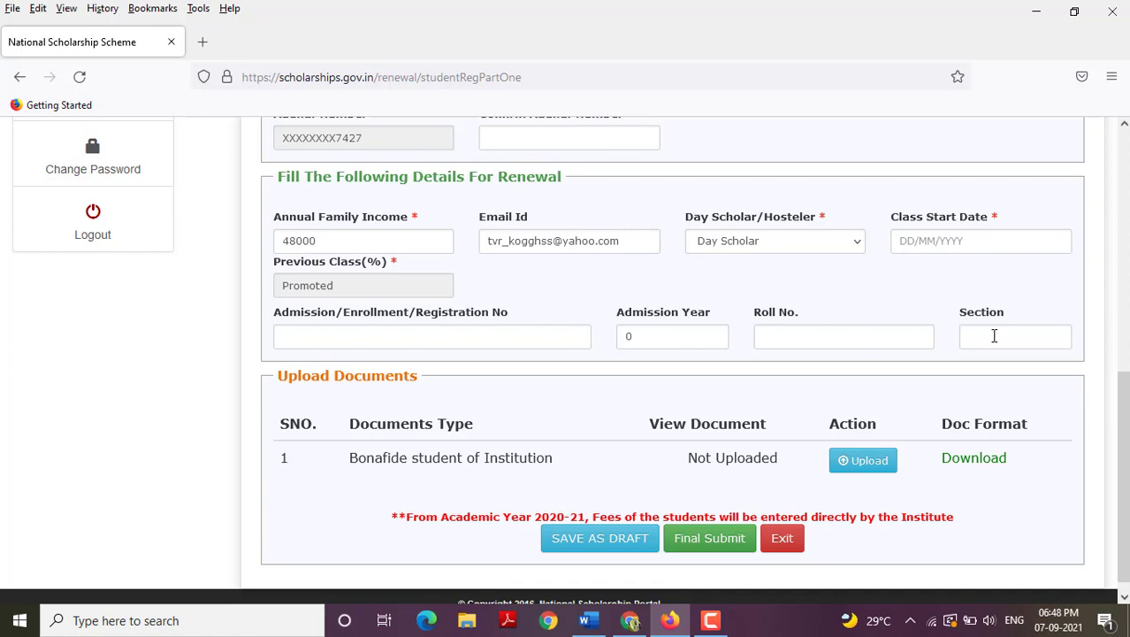
scroll(994, 336, down, 1)
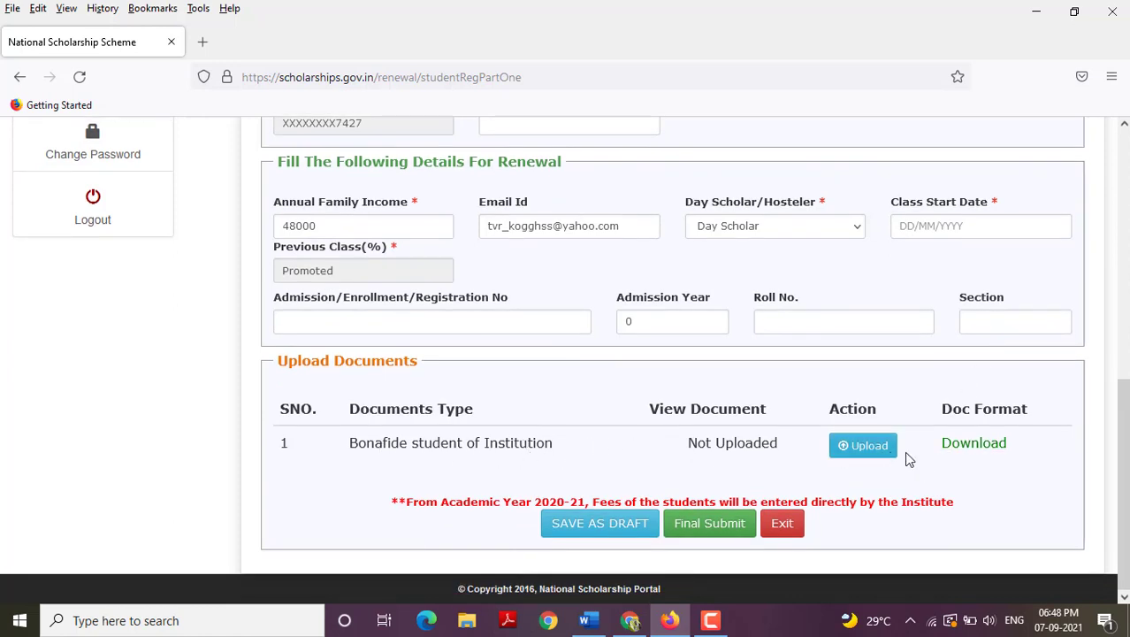
- Open the bonafide certificate Doc Format and read through the Annexure-I page
click(976, 447)
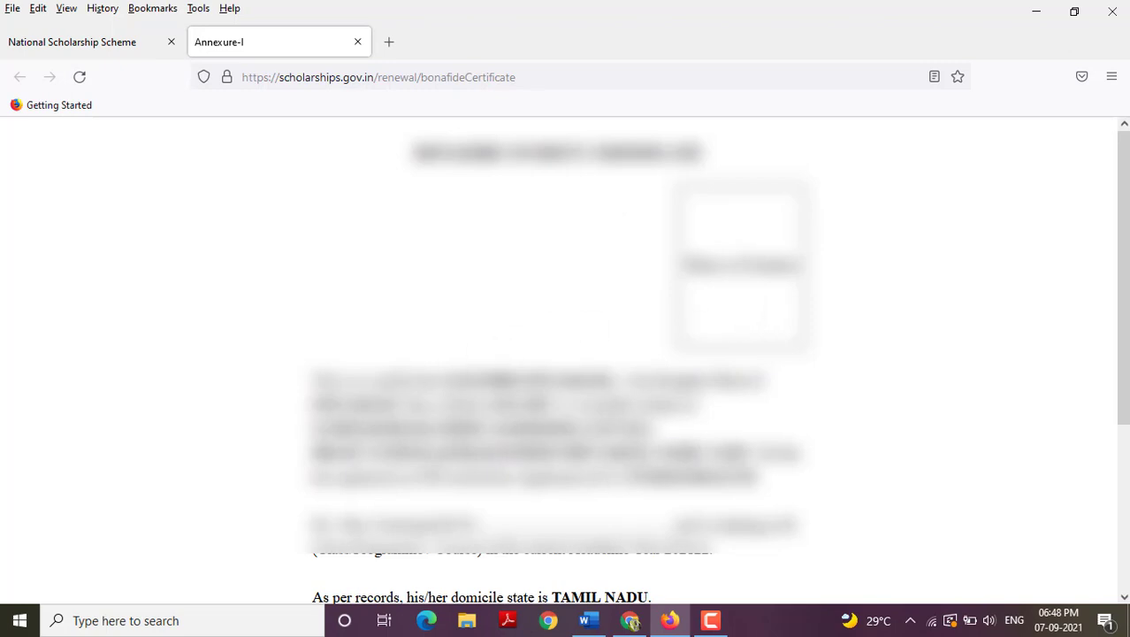
scroll(623, 478, down, 1)
scroll(623, 213, down, 3)
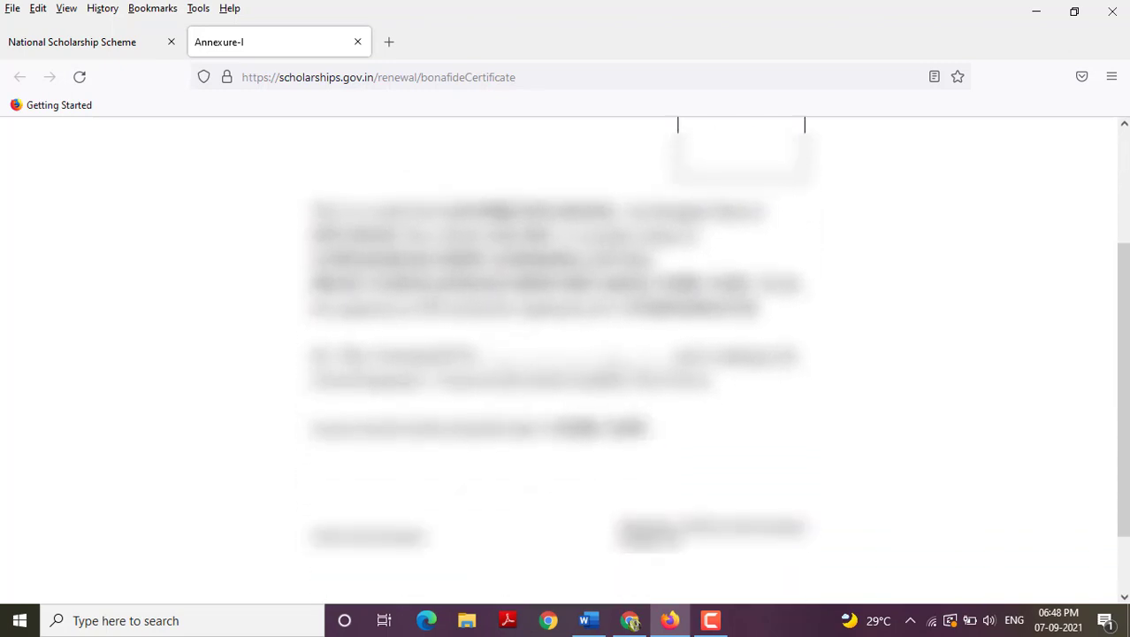
scroll(690, 407, down, 2)
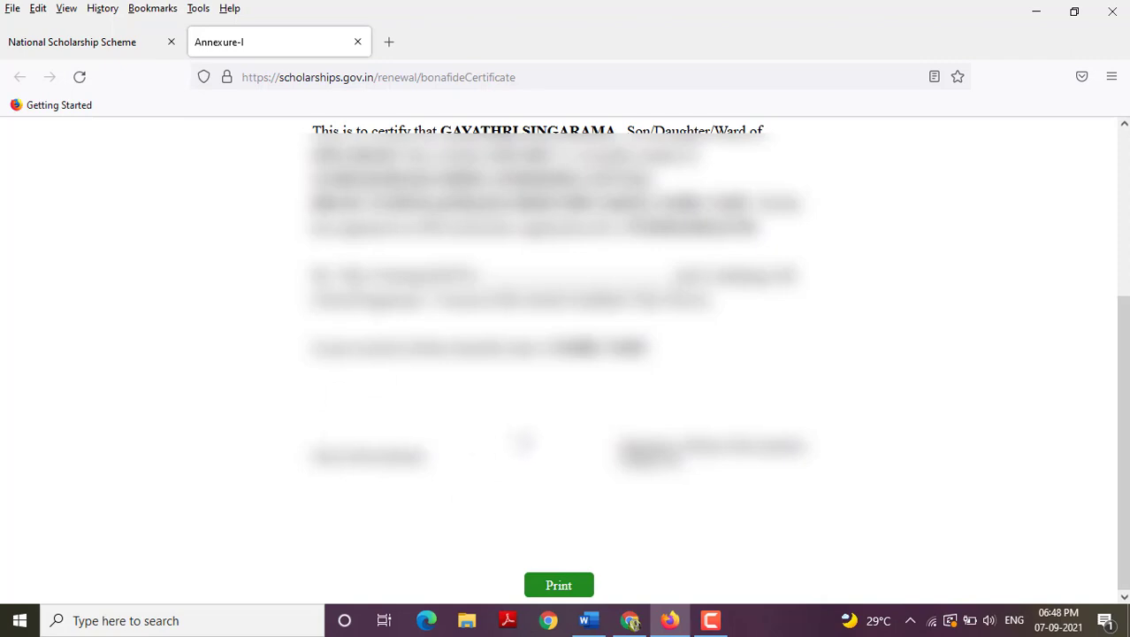
scroll(529, 440, up, 3)
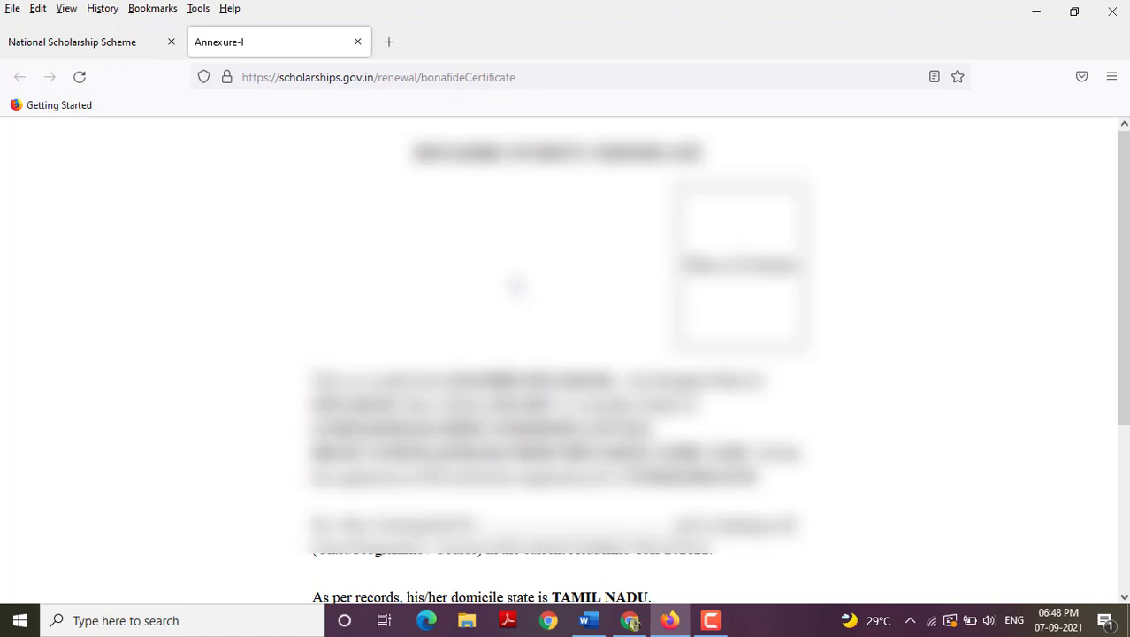
scroll(518, 285, down, 3)
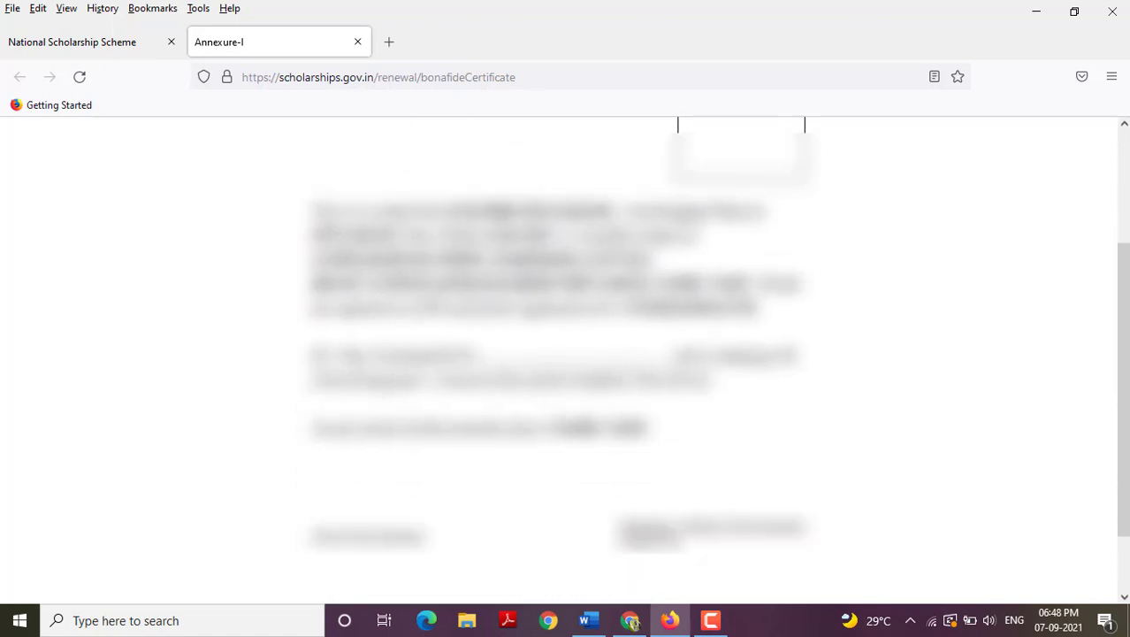
- Return to the National Scholarship Scheme tab and scroll through the renewal form again
click(10, 43)
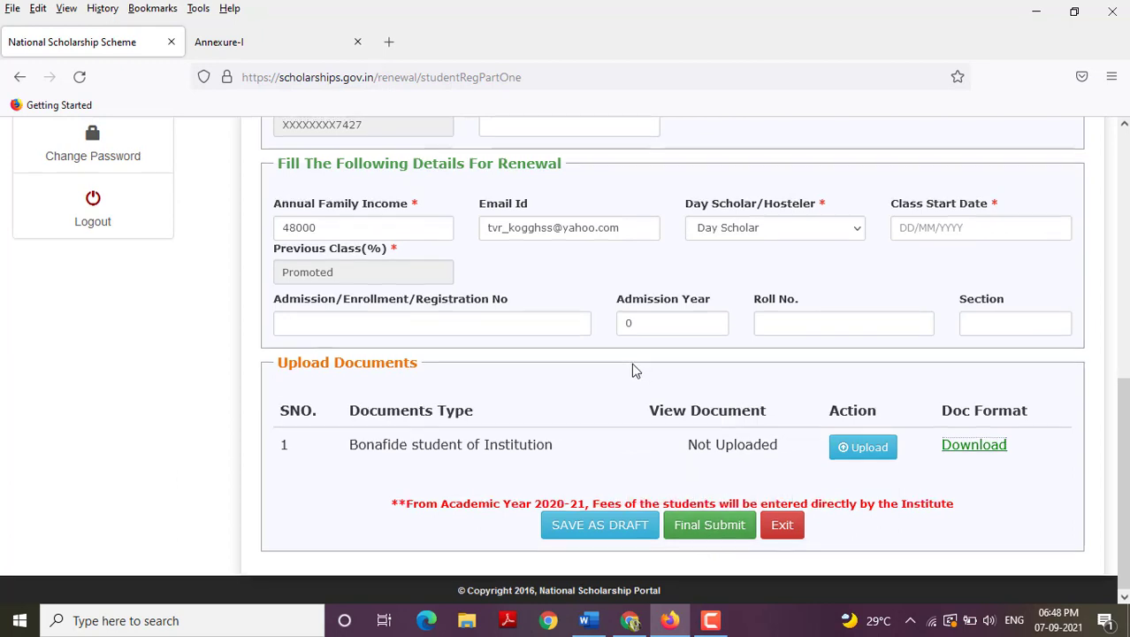
scroll(631, 362, up, 2)
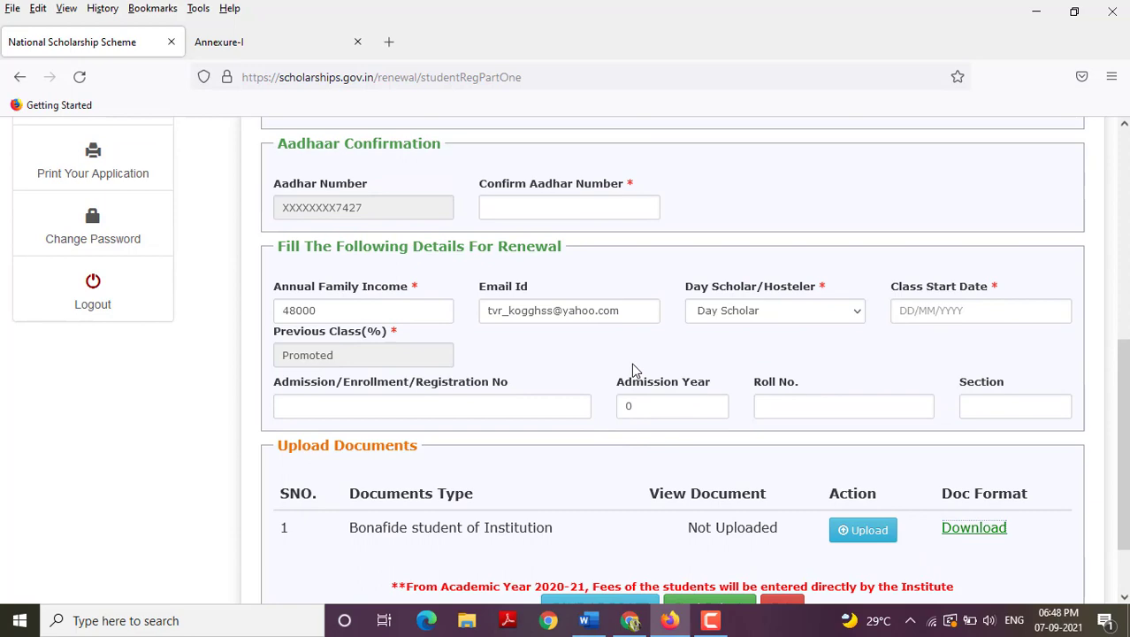
scroll(631, 367, down, 1)
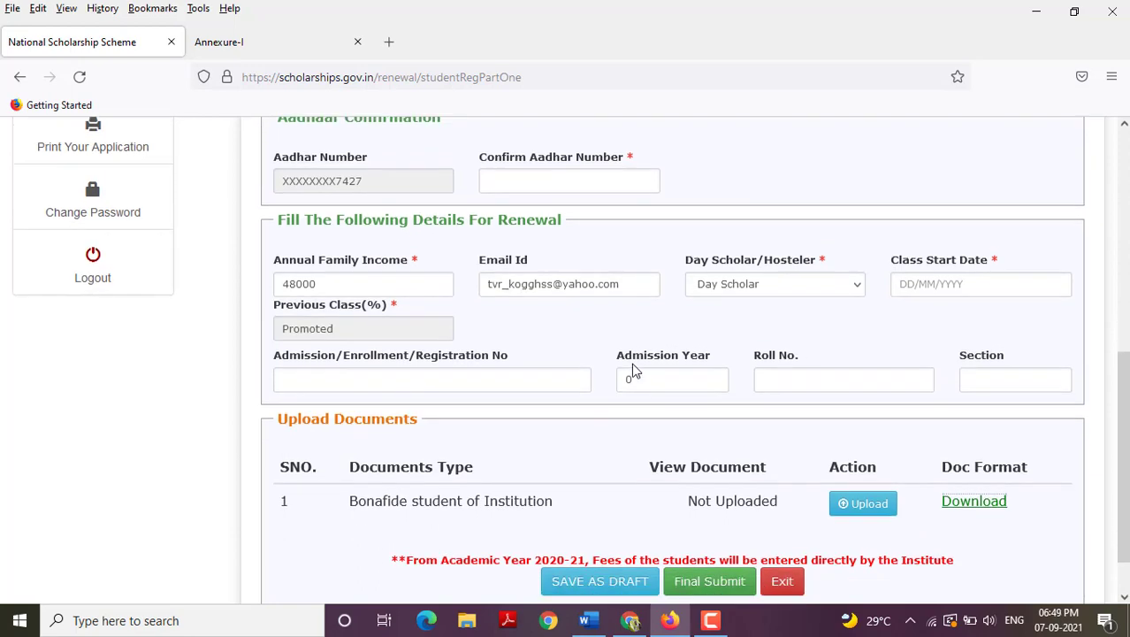